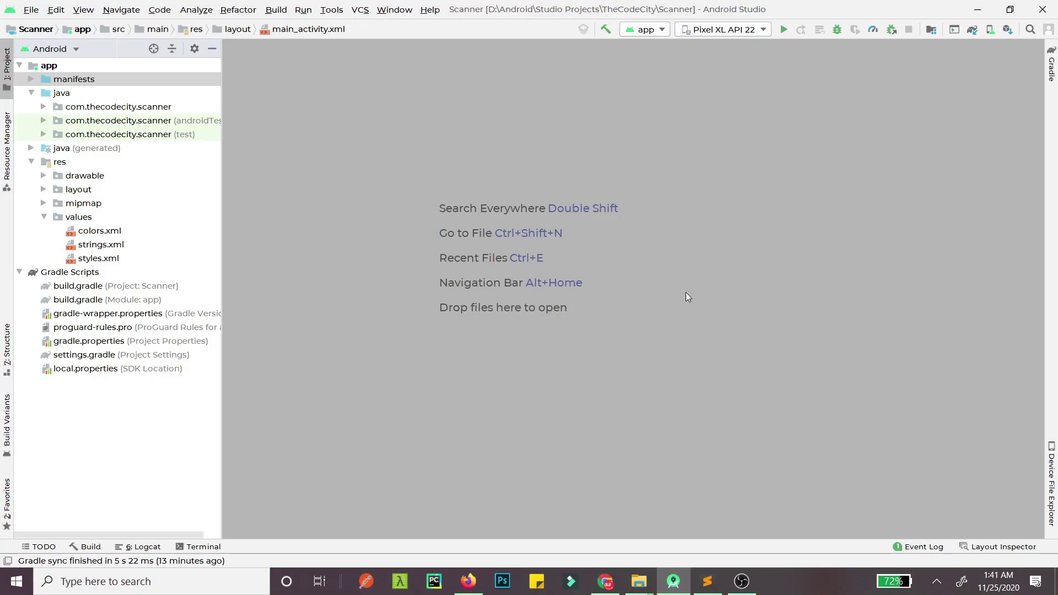
# - Start Build > Generate Signed Bundle / APK with APK as the output format
pyautogui.click(276, 10)
pyautogui.moveTo(327, 122)
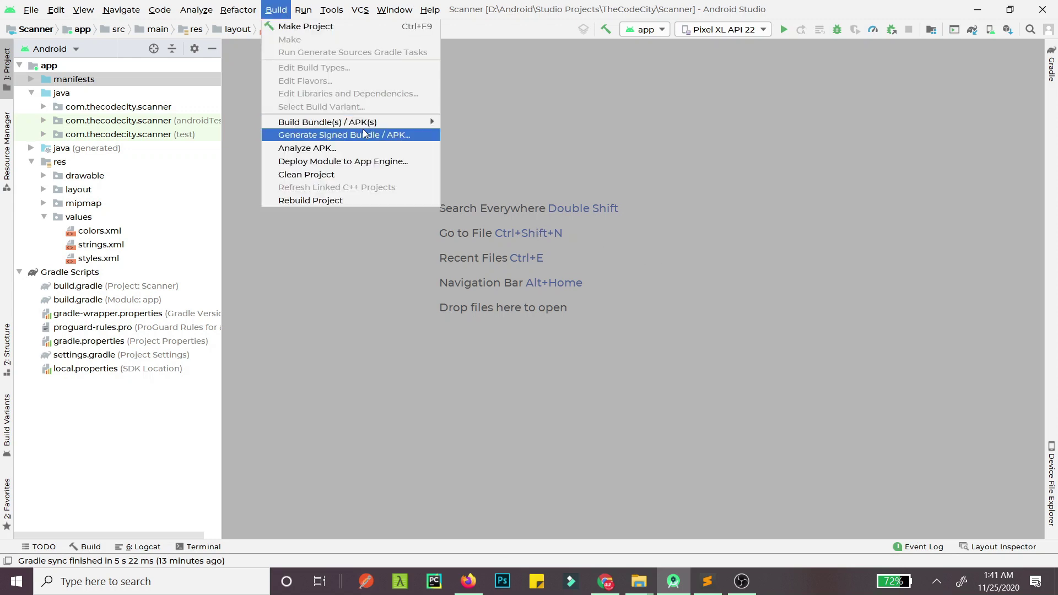
pyautogui.click(386, 134)
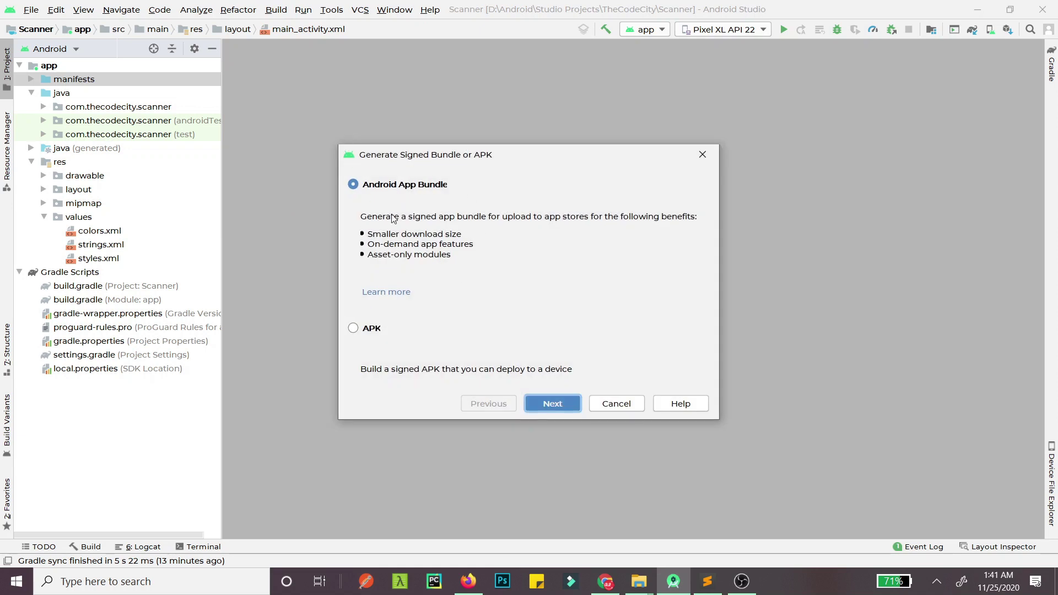
pyautogui.click(353, 328)
pyautogui.click(396, 187)
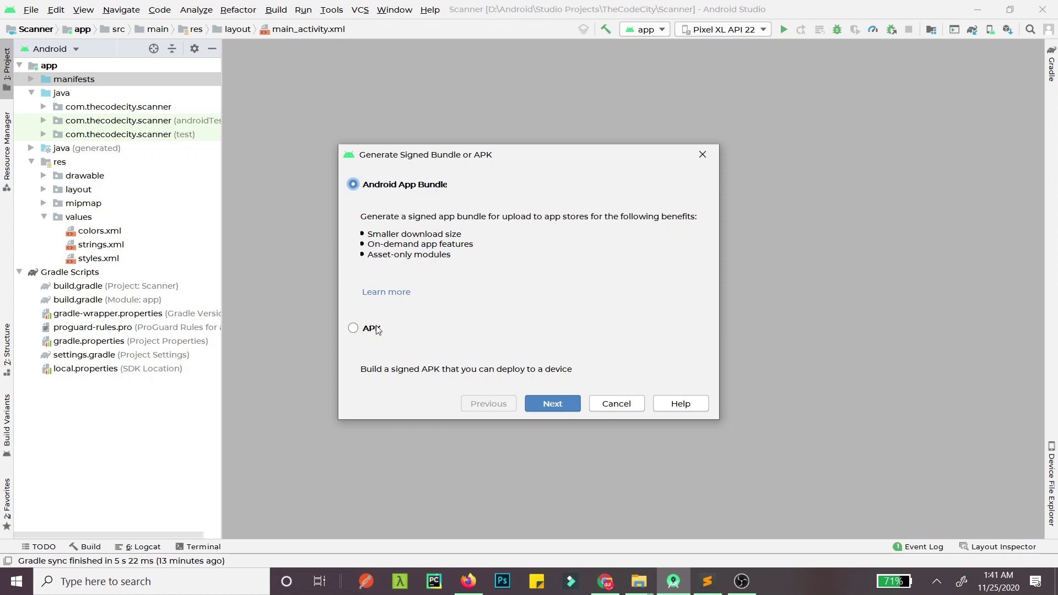
pyautogui.click(369, 328)
pyautogui.click(543, 400)
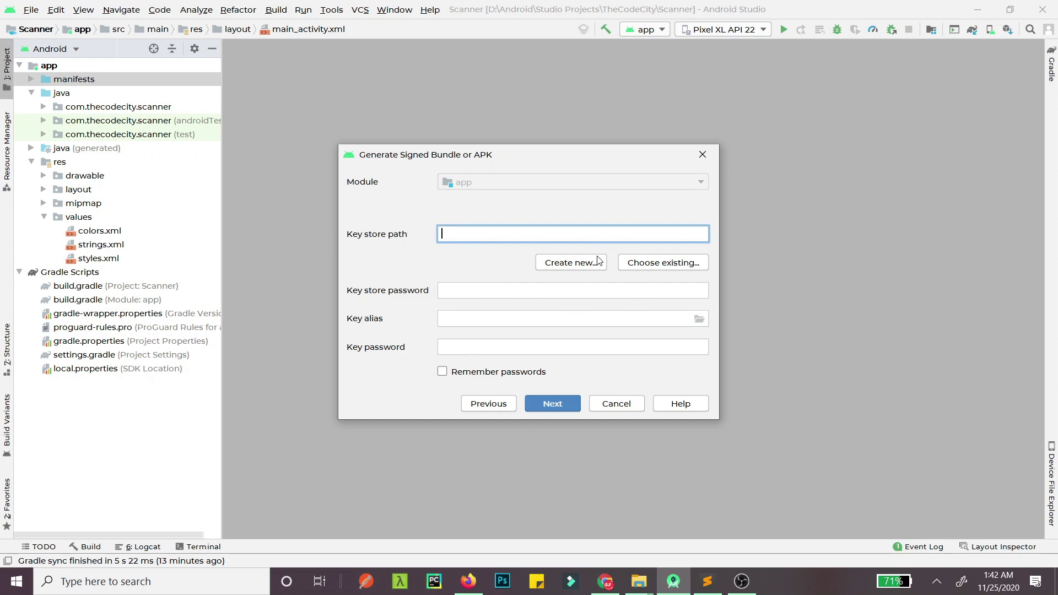
# - Create a new key store file named testkeystore.jks in the Desktop folder
pyautogui.click(579, 262)
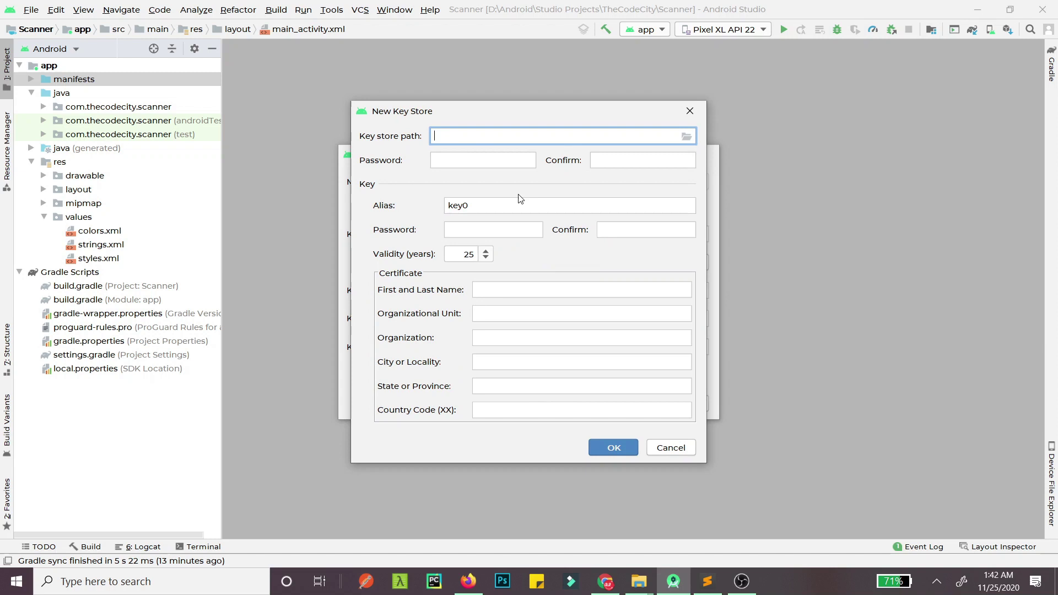
pyautogui.click(686, 138)
pyautogui.click(403, 303)
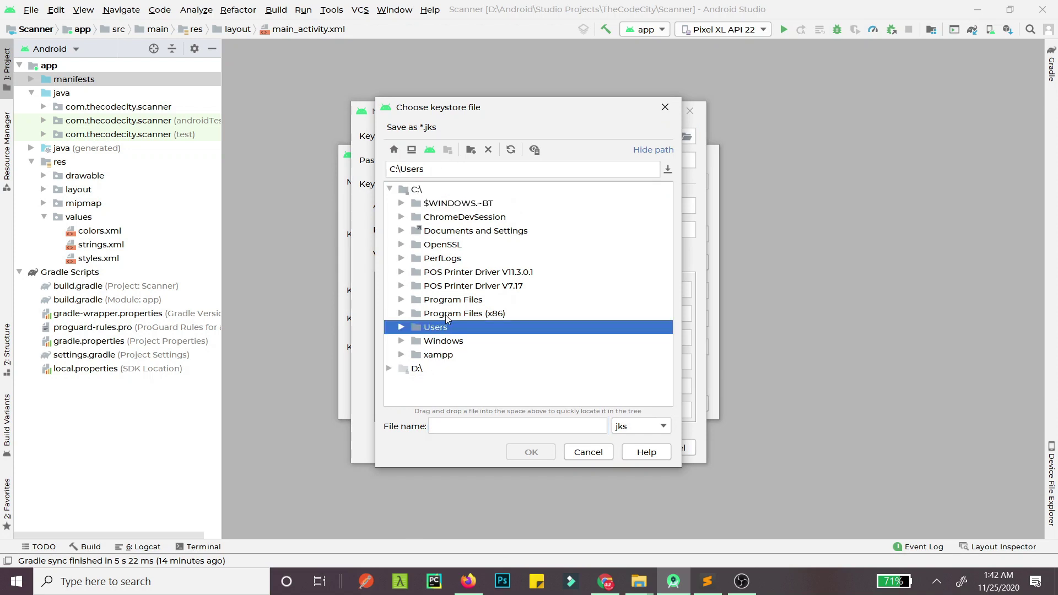
pyautogui.doubleClick(445, 334)
pyautogui.scroll(-1, 448, 336)
pyautogui.doubleClick(455, 357)
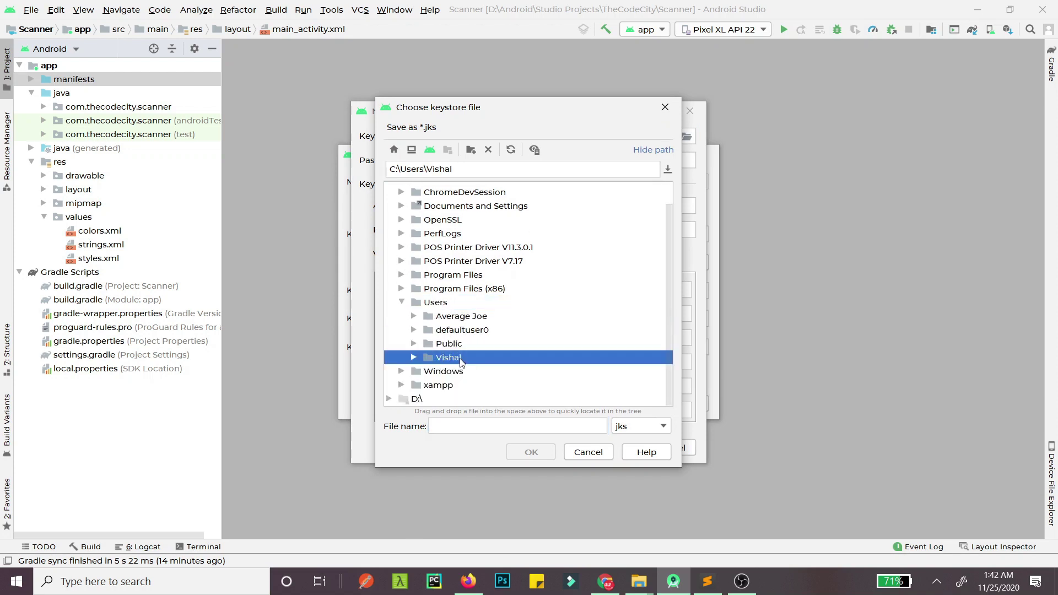
pyautogui.scroll(-5, 491, 355)
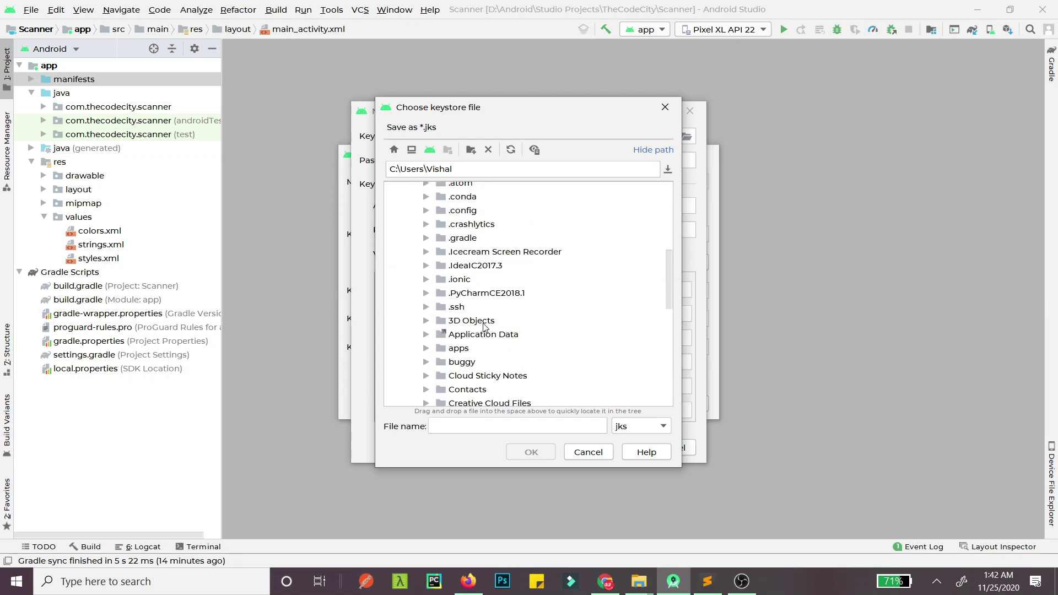
pyautogui.scroll(-5, 471, 302)
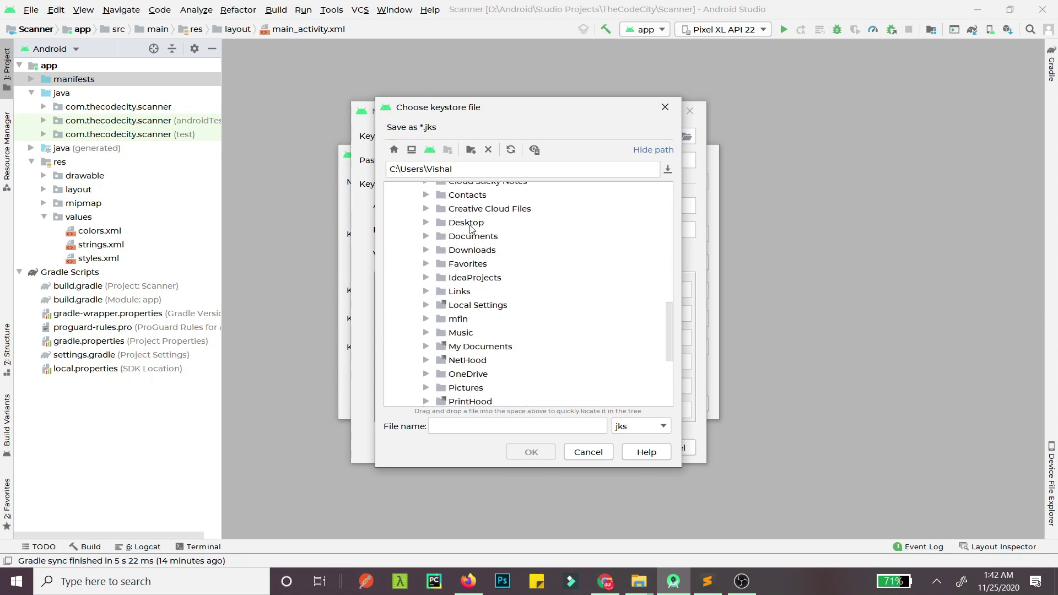
pyautogui.doubleClick(472, 225)
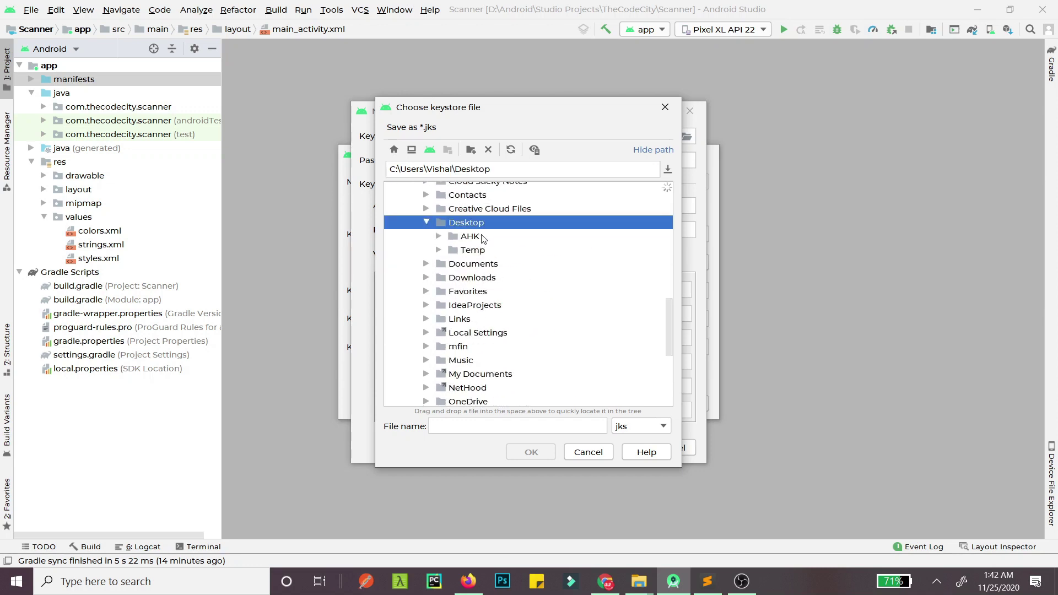
pyautogui.click(550, 427)
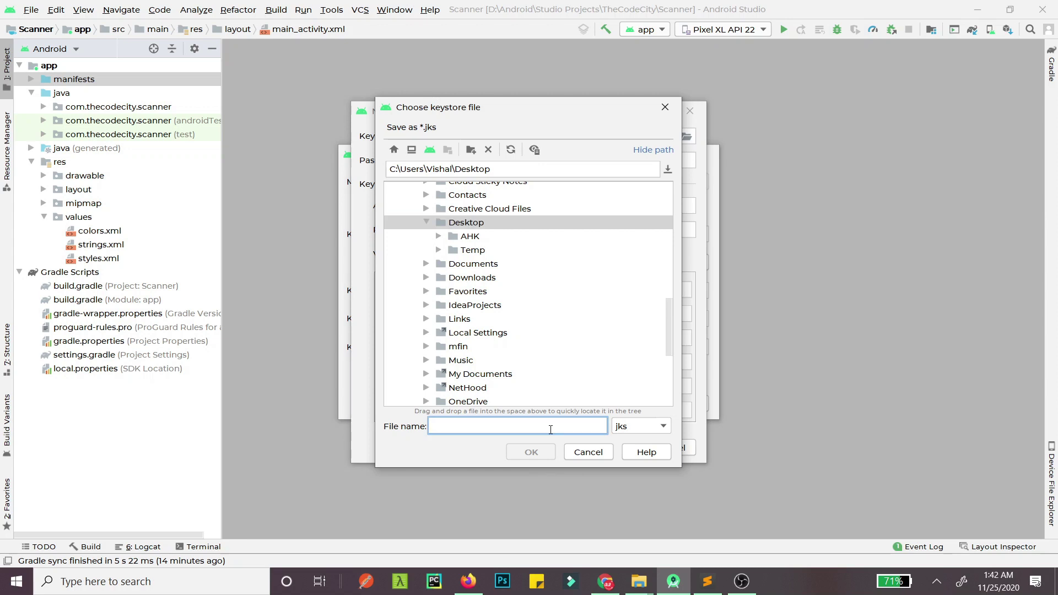
pyautogui.write('testkey')
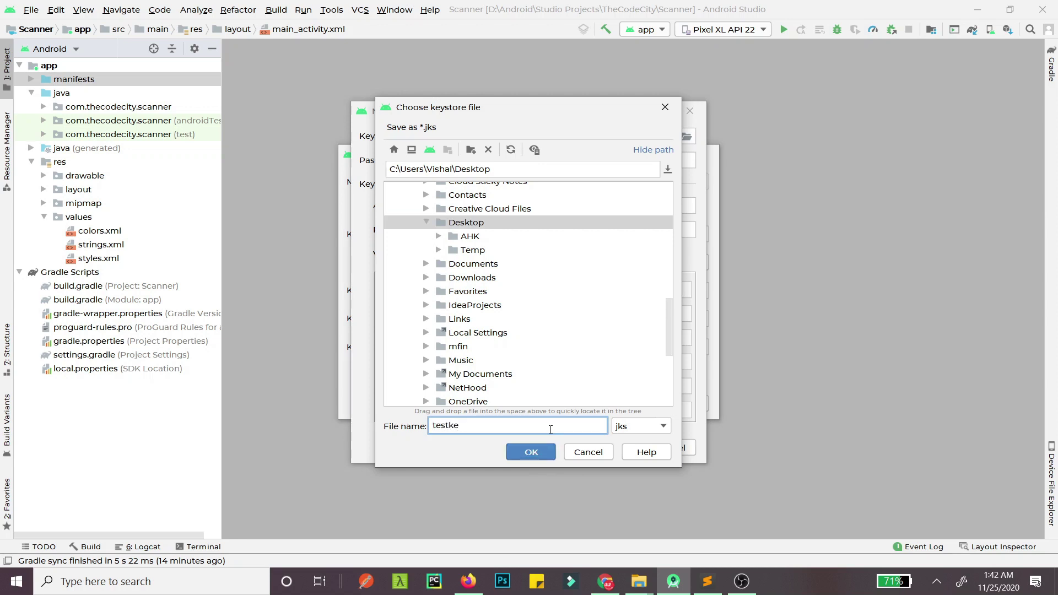
pyautogui.write('store')
pyautogui.click(542, 452)
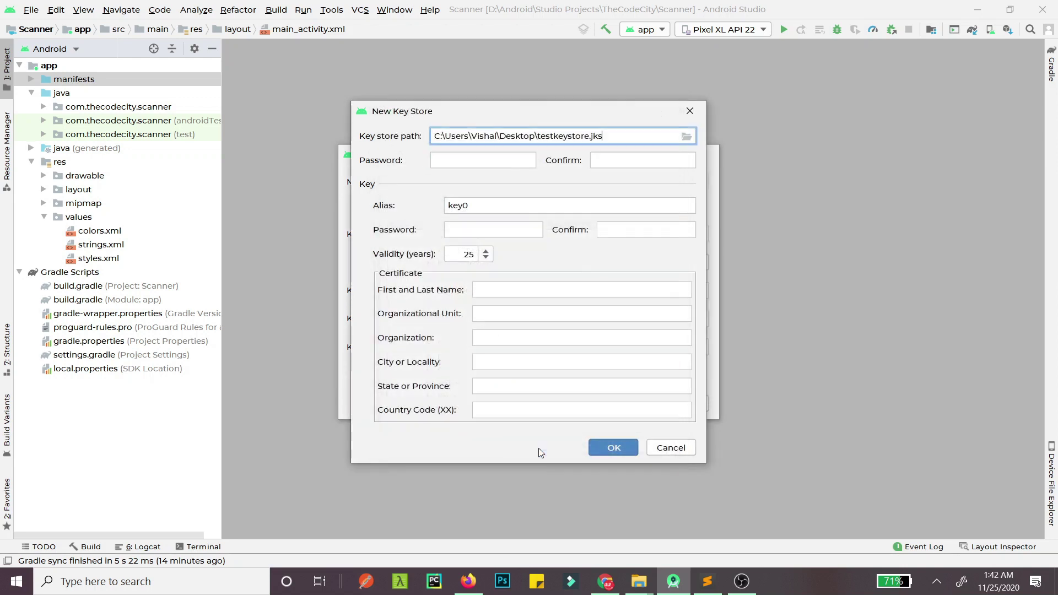
# - Enter the key store password, key alias 'tester' and a matching key password
pyautogui.click(487, 163)
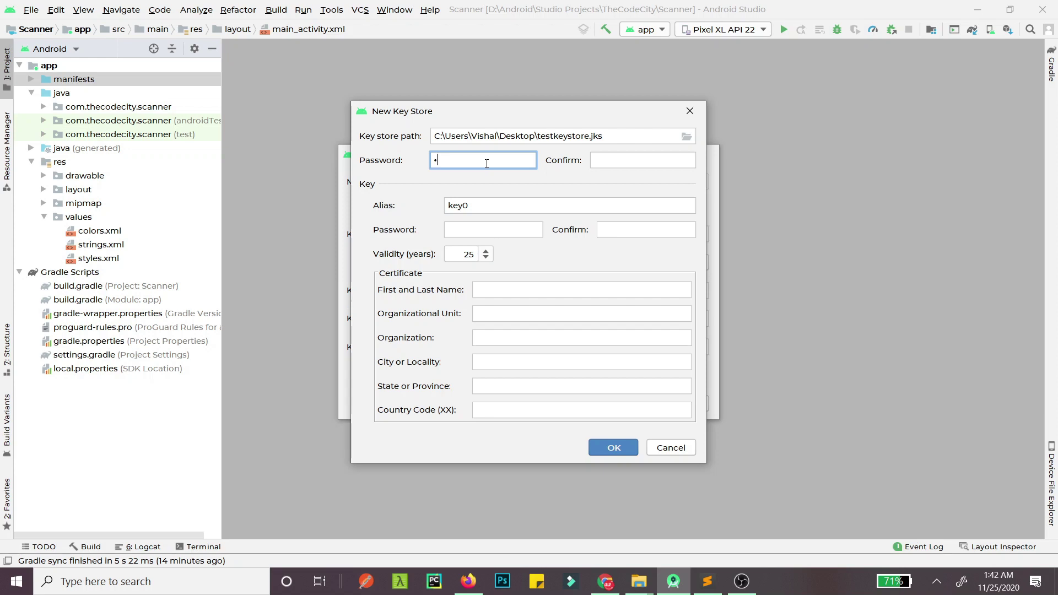
pyautogui.press('Tab')
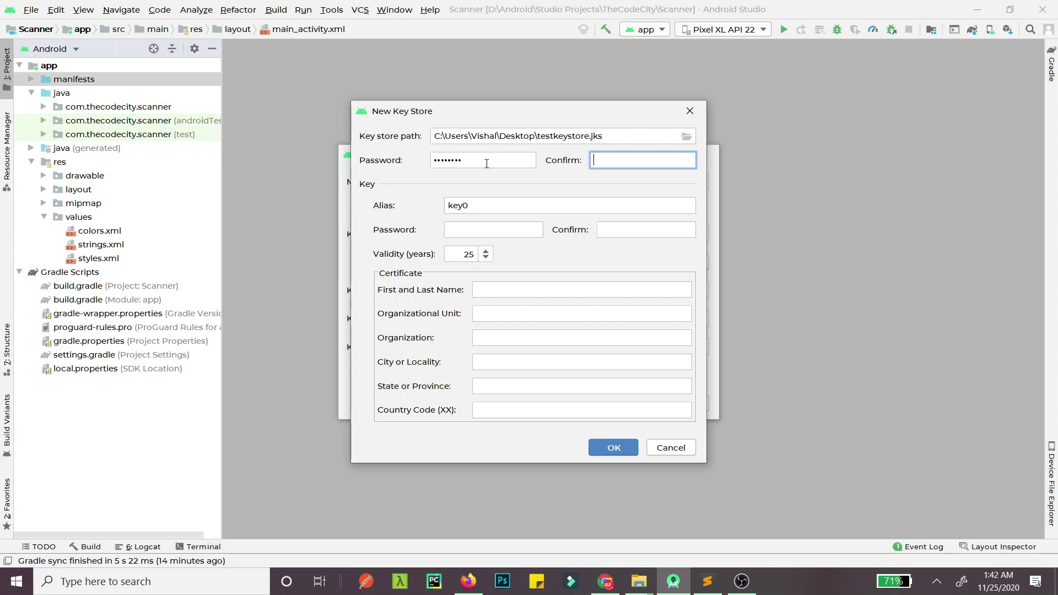
pyautogui.press('Tab')
pyautogui.hotkey('ctrl', 'a')
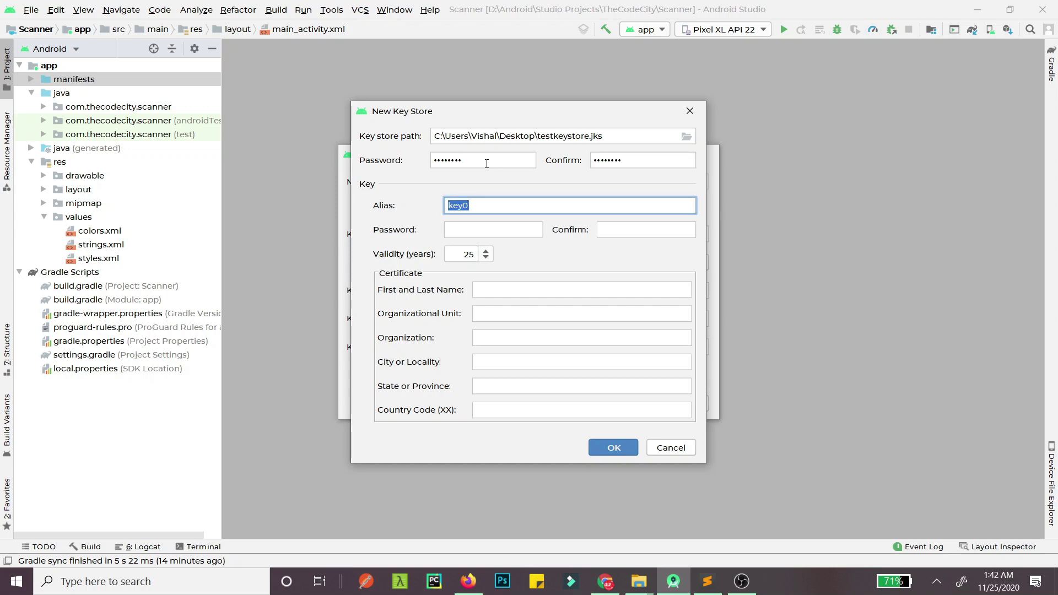
pyautogui.press('Tab')
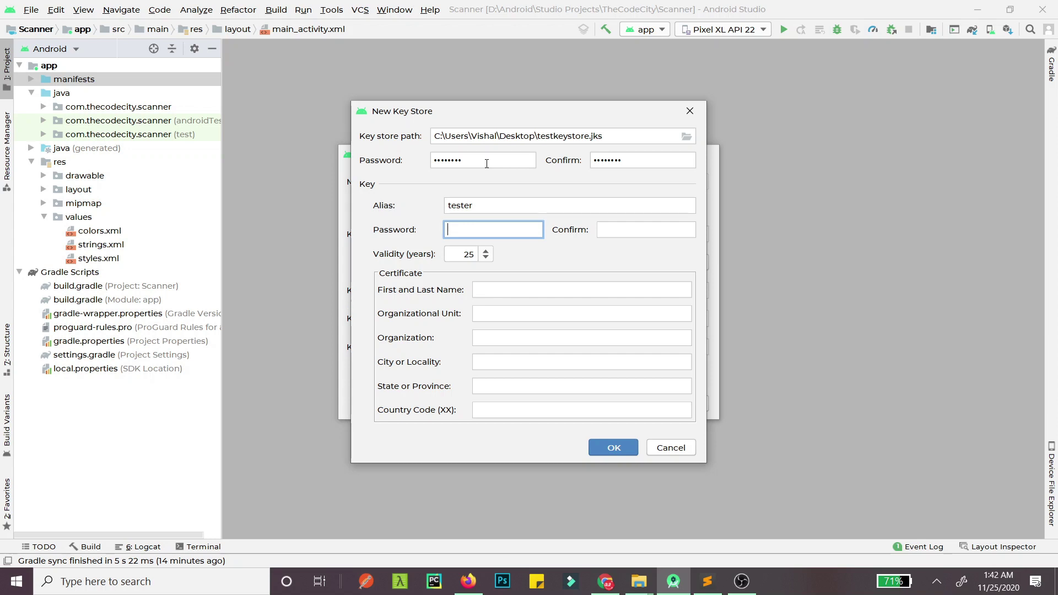
pyautogui.press('Tab')
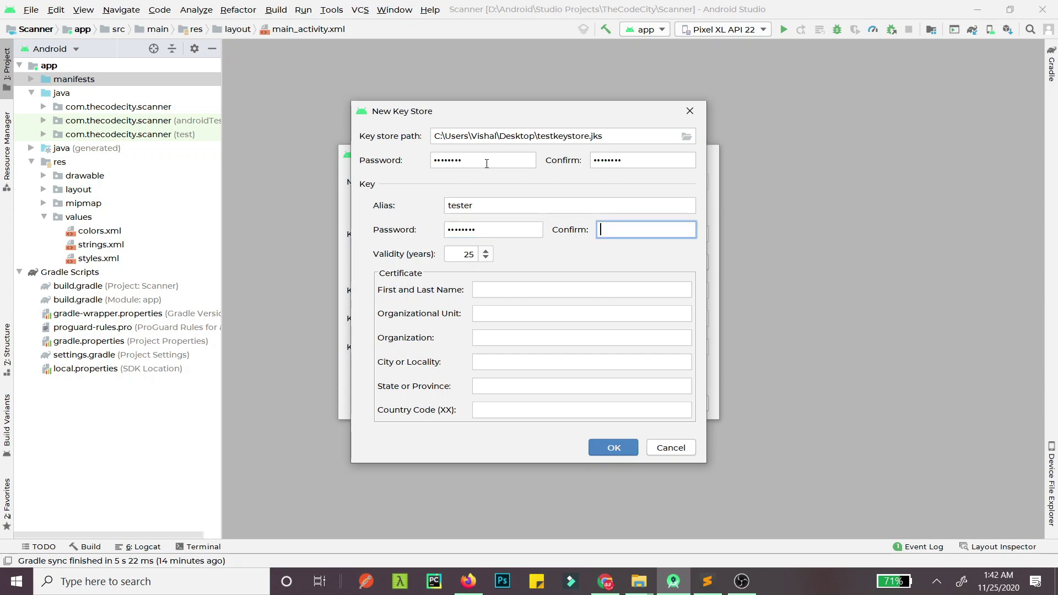
pyautogui.click(457, 231)
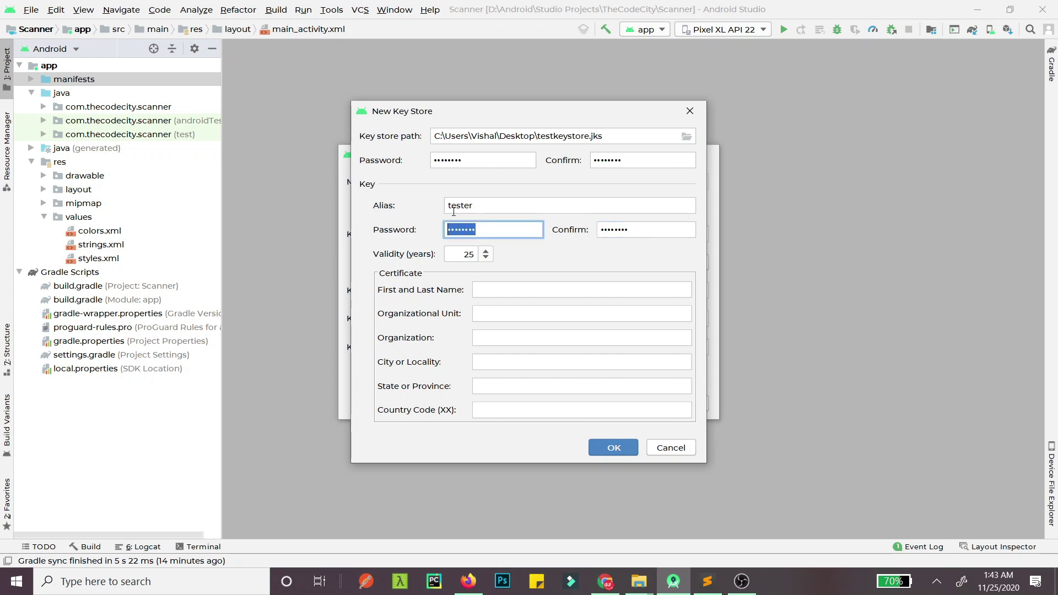
# - Fill in the certificate name, unit, organization, city and state, then country code 977
pyautogui.click(502, 287)
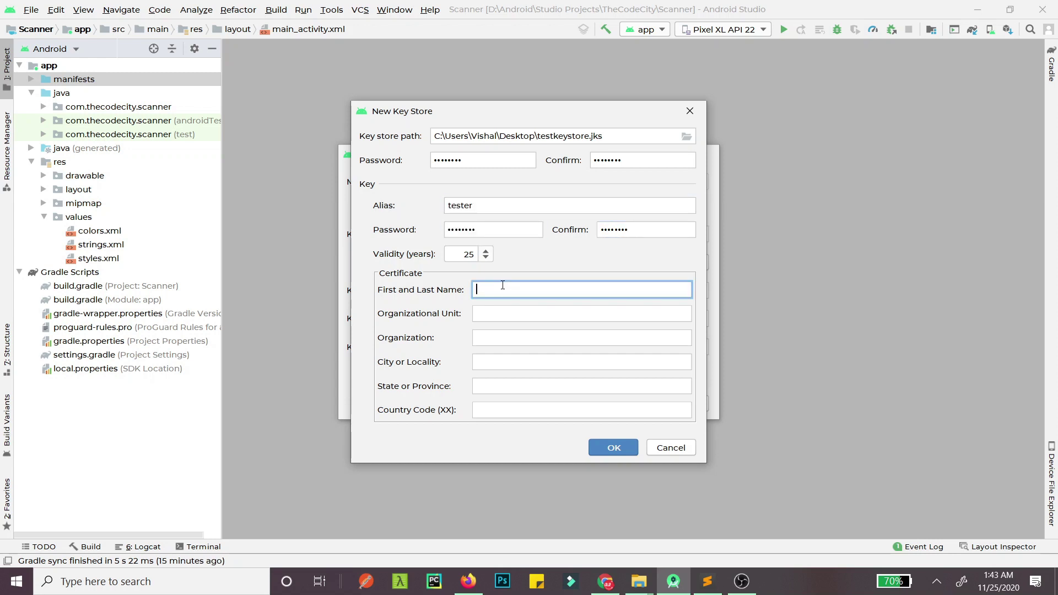
pyautogui.write('vishal')
pyautogui.press('Tab')
pyautogui.write('vishal')
pyautogui.press('Tab')
pyautogui.write('v')
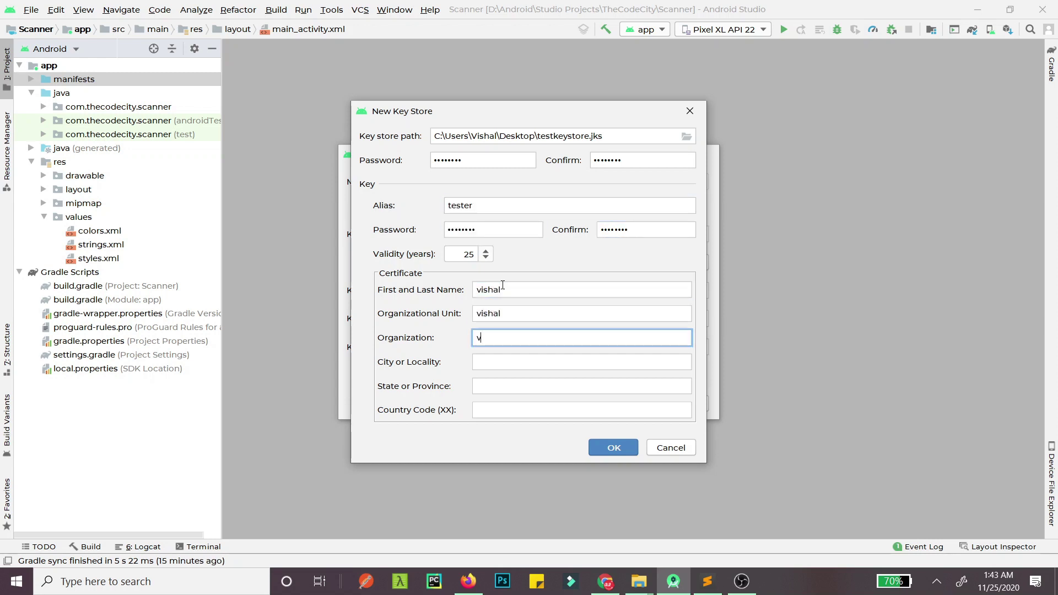
pyautogui.write('ishal')
pyautogui.press('Tab')
pyautogui.write('vishal')
pyautogui.press('Tab')
pyautogui.write('vi')
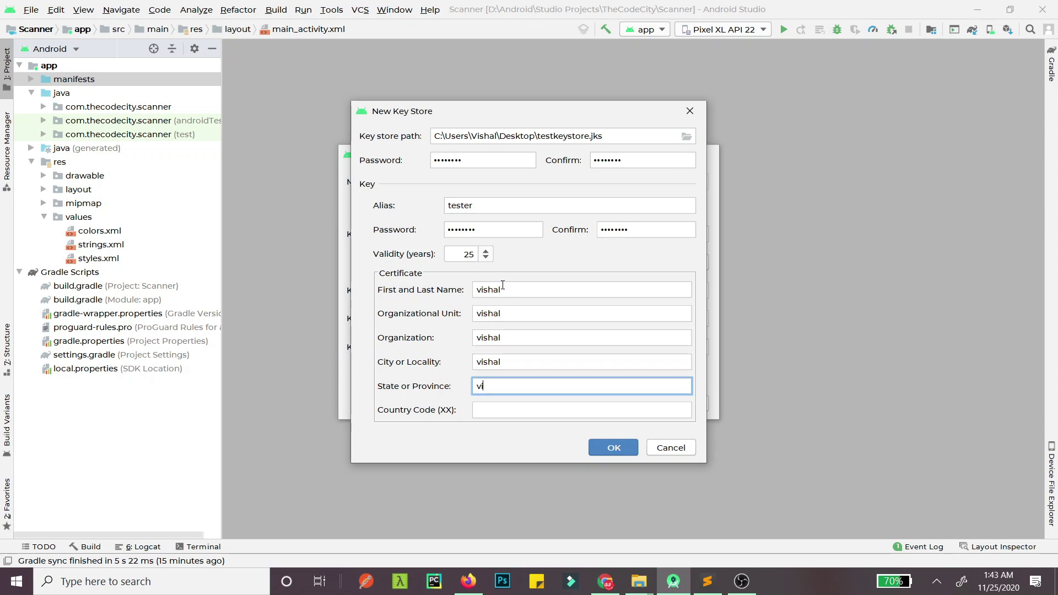
pyautogui.write('shal')
pyautogui.press('Tab')
pyautogui.write('77')
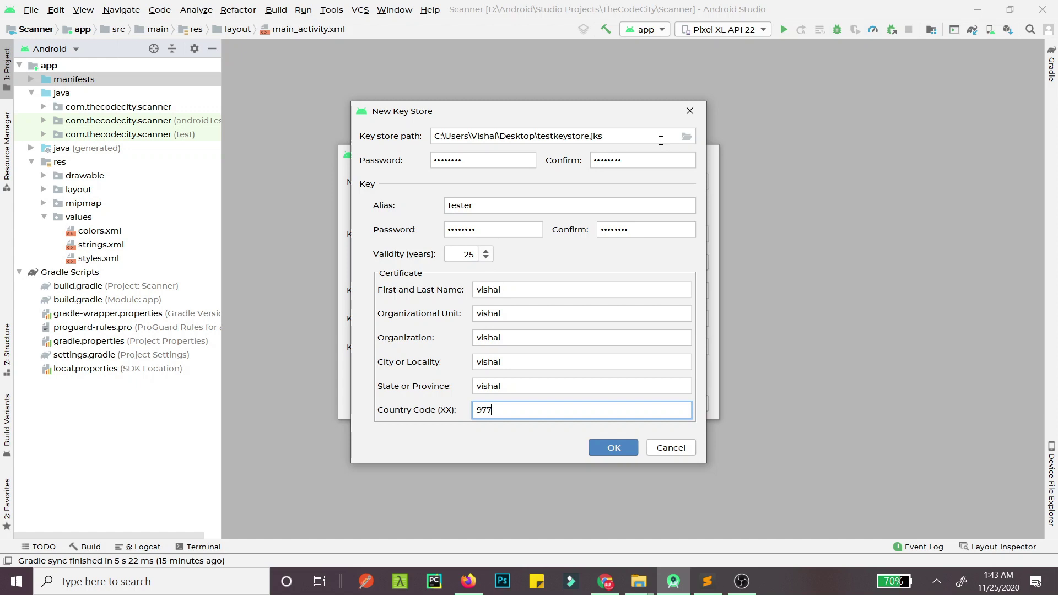
# - Create testkeystore.jks, enable Remember passwords, review the alias tester and continue
pyautogui.click(616, 447)
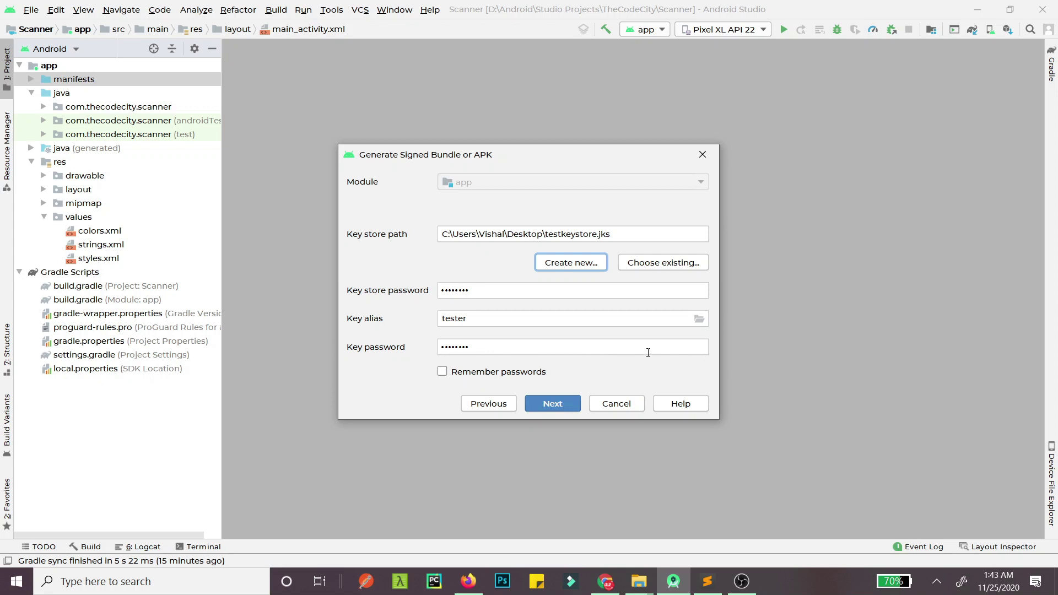
pyautogui.click(475, 377)
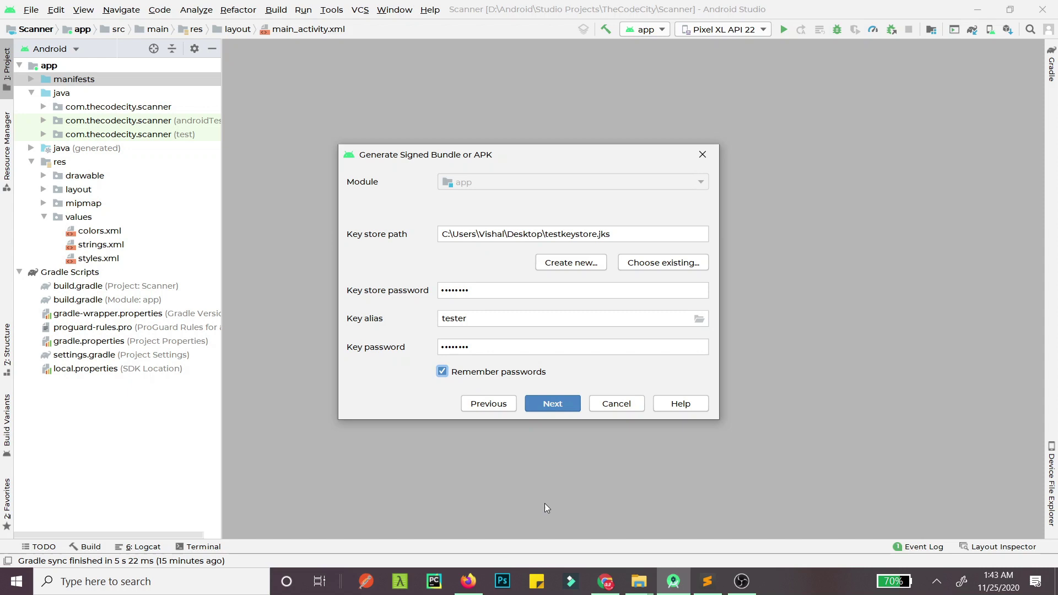
pyautogui.doubleClick(463, 290)
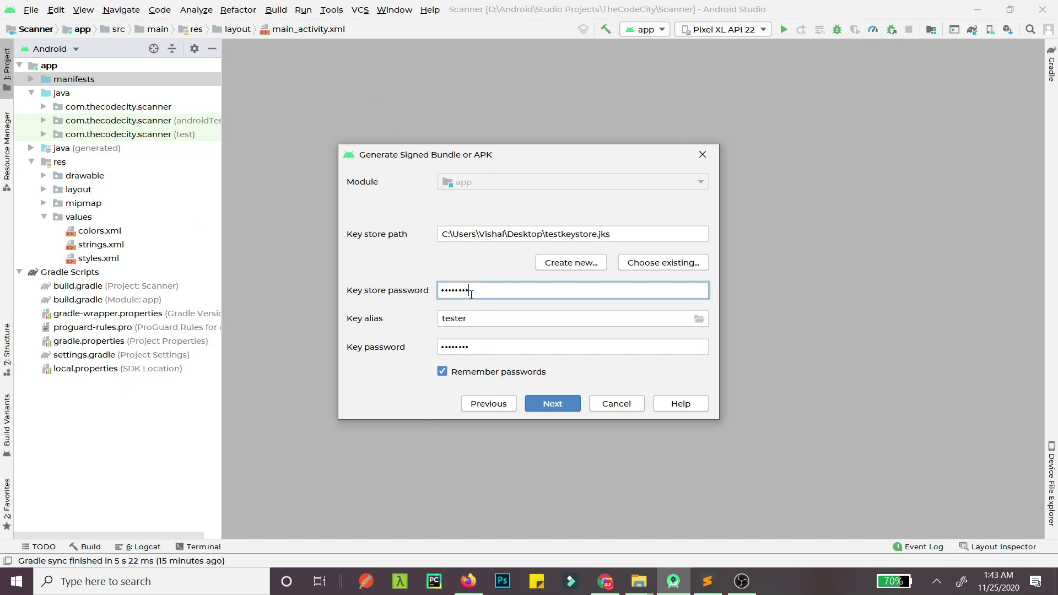
pyautogui.doubleClick(493, 341)
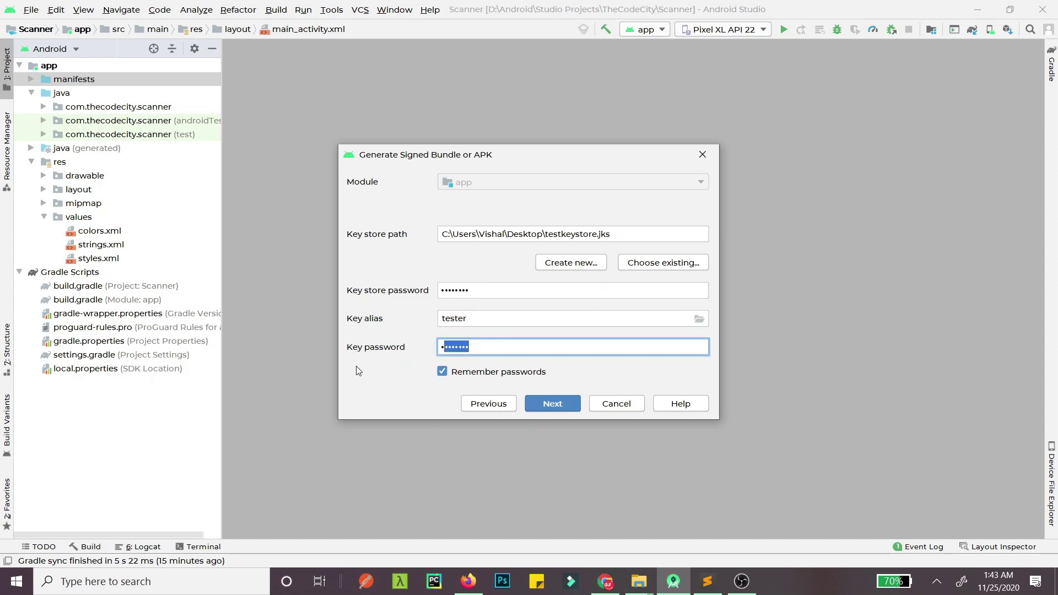
pyautogui.click(484, 321)
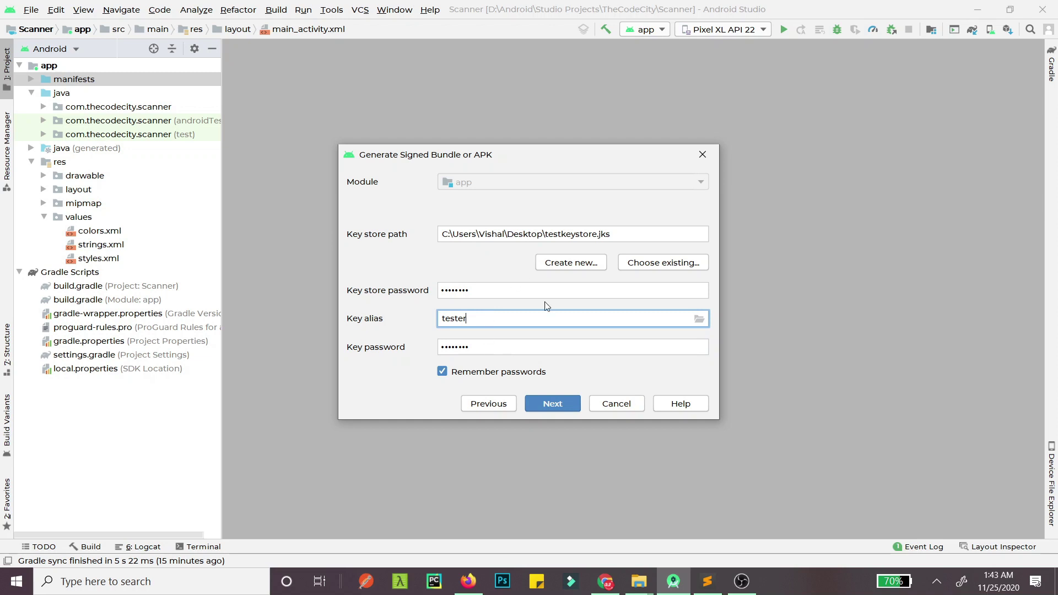
pyautogui.click(558, 405)
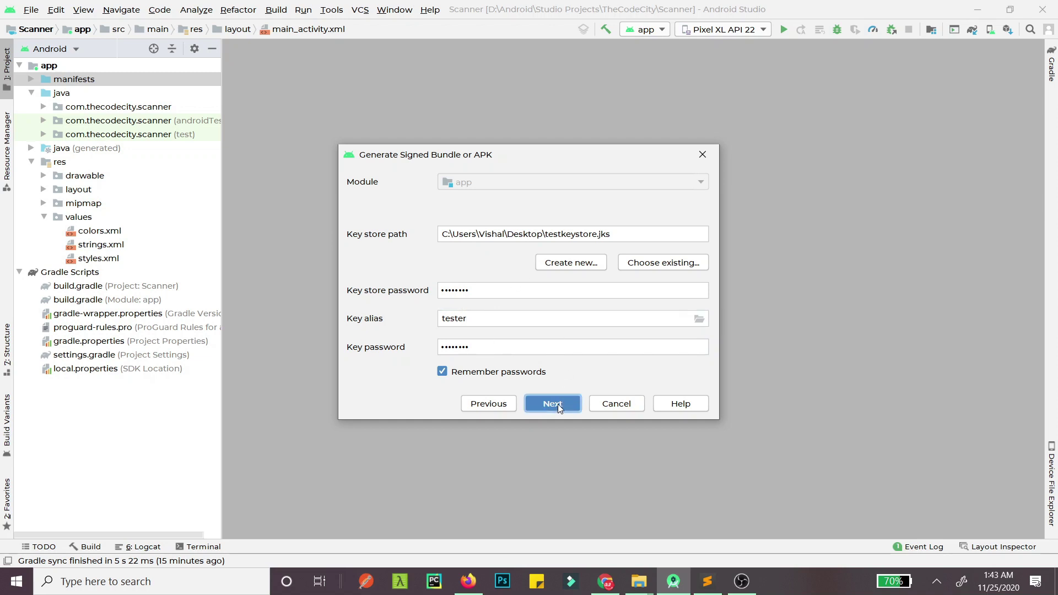
# - Build the release variant with V1 (Jar) and V2 (Full APK) signatures enabled
pyautogui.click(447, 220)
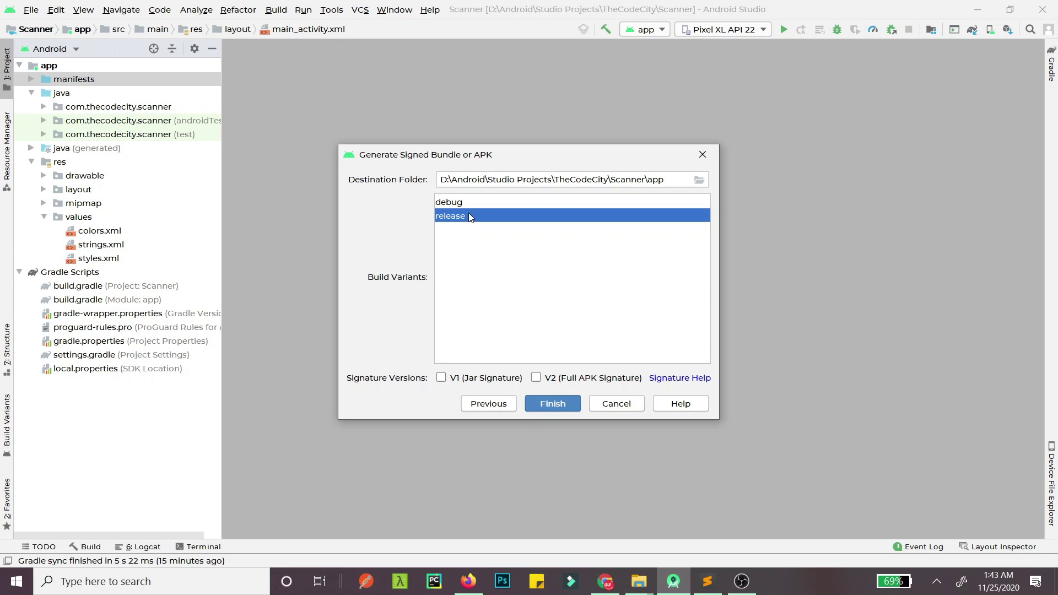
pyautogui.click(441, 379)
pyautogui.click(536, 378)
pyautogui.click(553, 404)
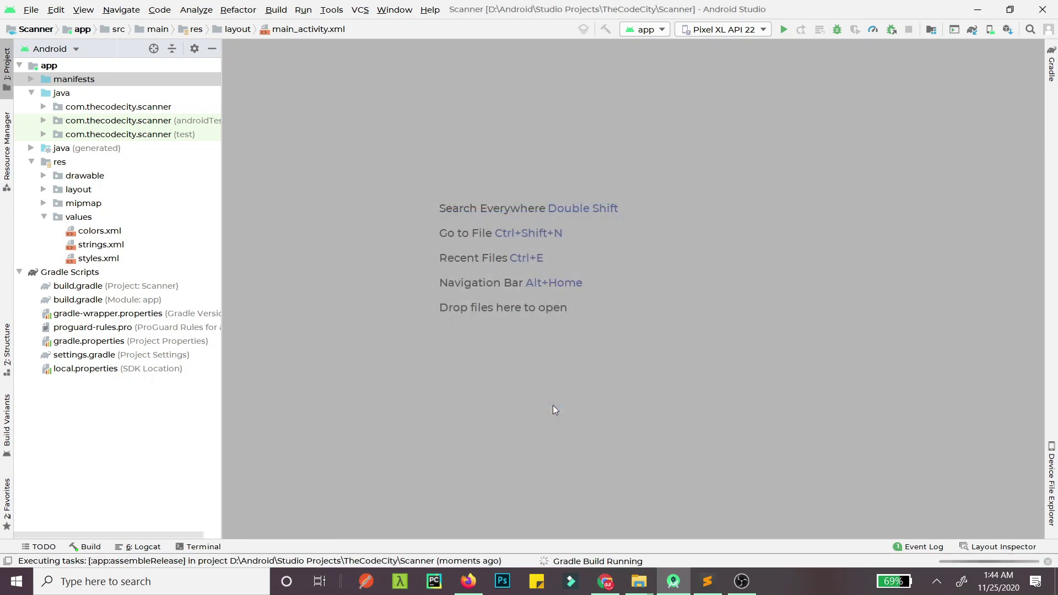